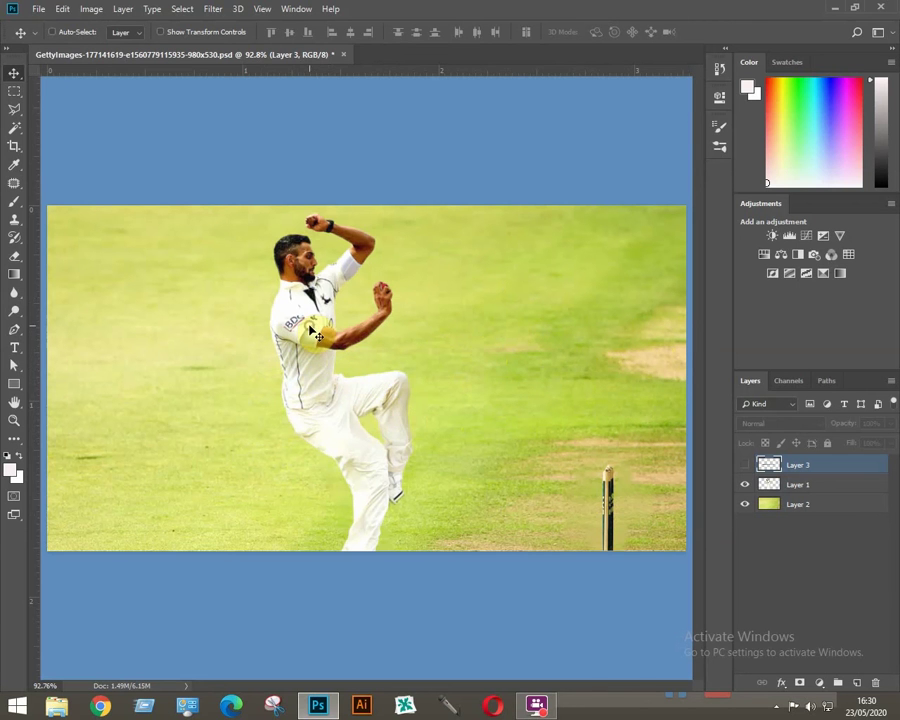
Nudge the bowler cut-out on Layer 1 slightly left over the grass field
drag(316, 336, 296, 336)
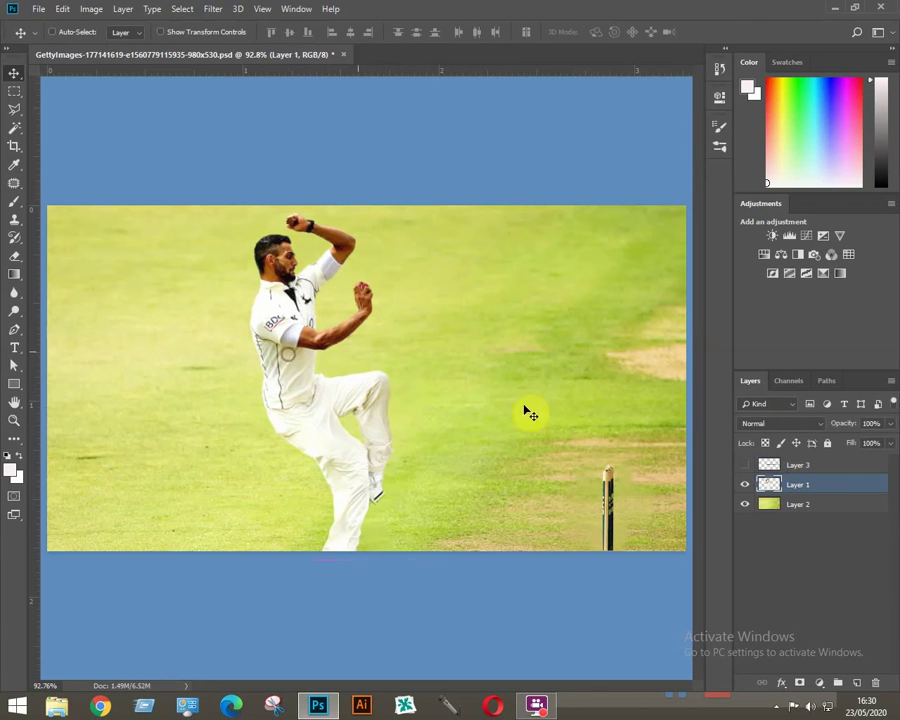
Start Edit > Puppet Warp on the bowler's Layer 1
click(62, 9)
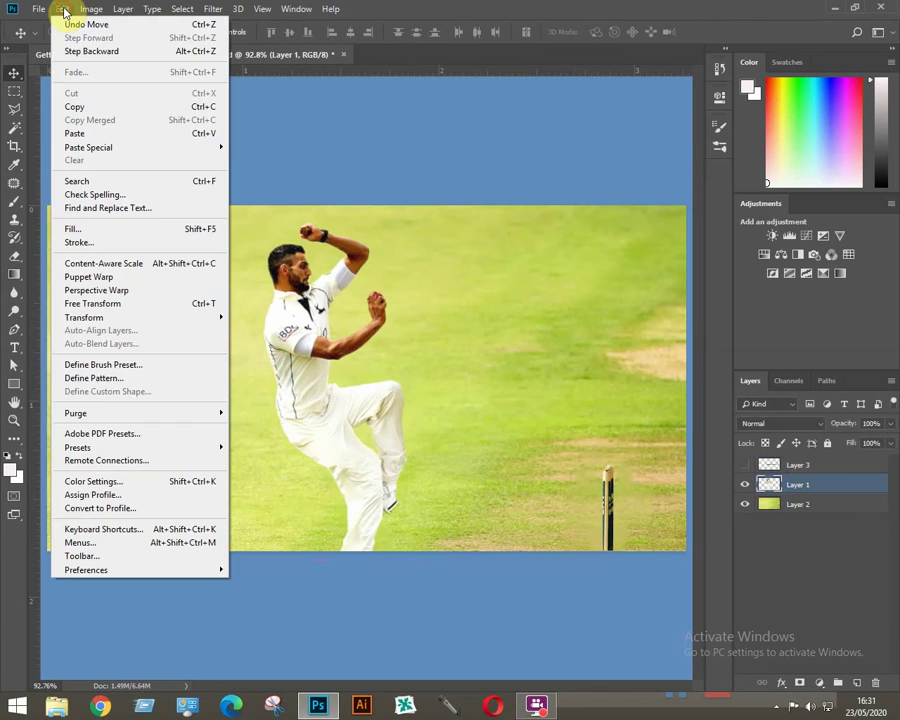
click(98, 279)
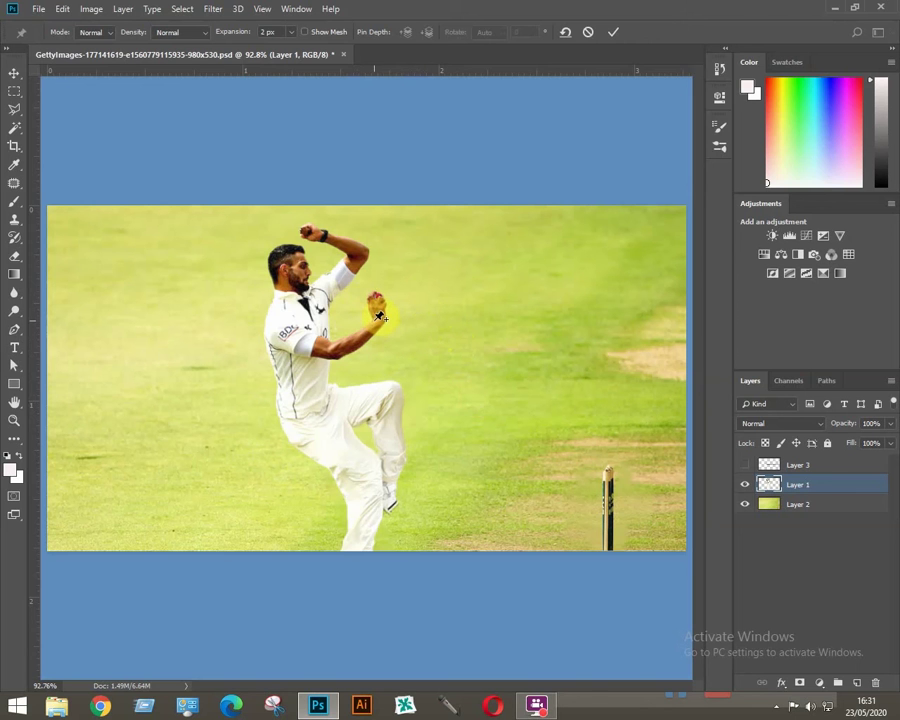
Pin the bowler's forearm, hand and bottom edge, giving the hand a first turn
click(373, 318)
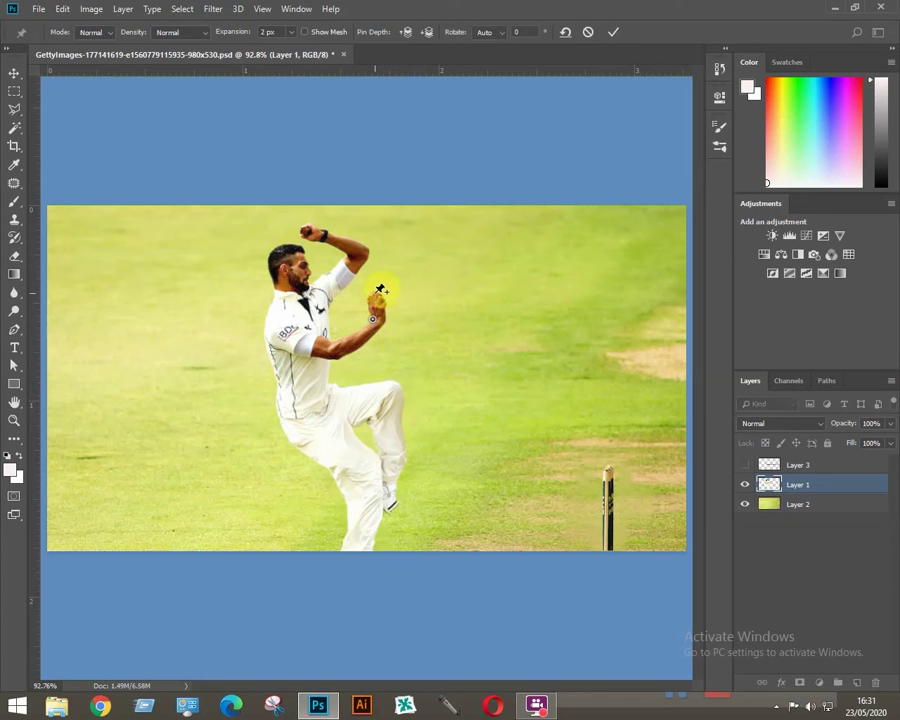
click(376, 292)
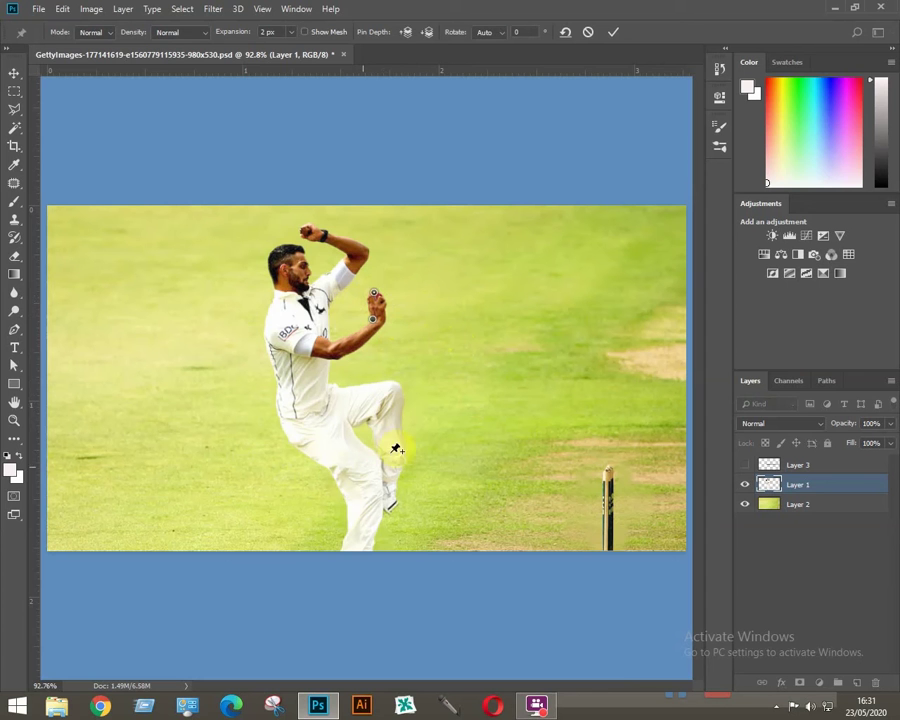
click(376, 293)
drag(376, 293, 376, 285)
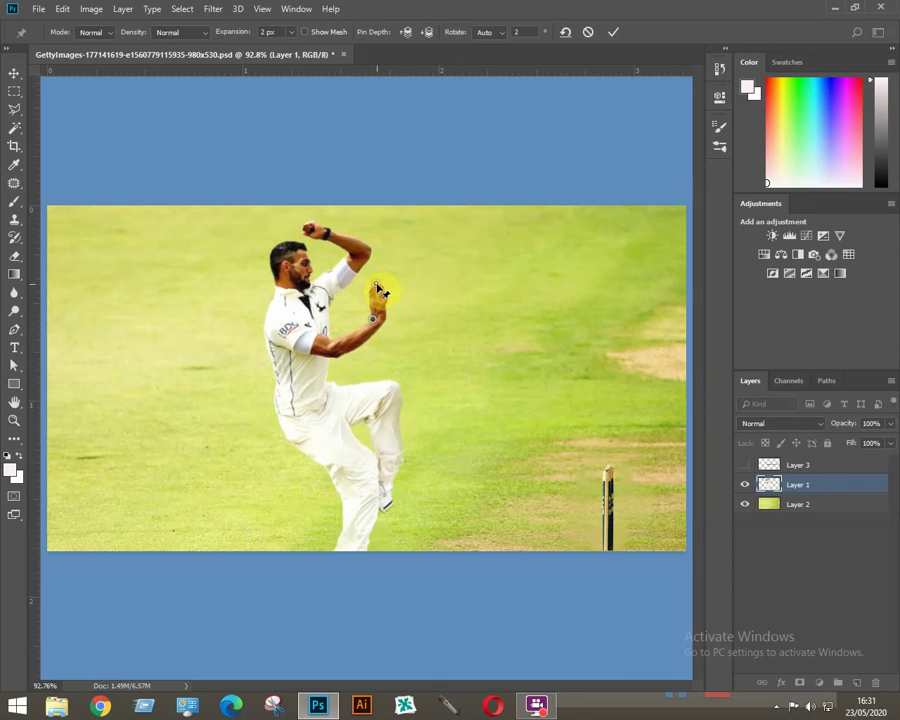
click(339, 548)
Pin the shoulder and drag the hand pin to bend and twist the ball hand
mouse_move(375, 284)
mouse_down()
mouse_move(390, 287)
mouse_move(383, 284)
mouse_up()
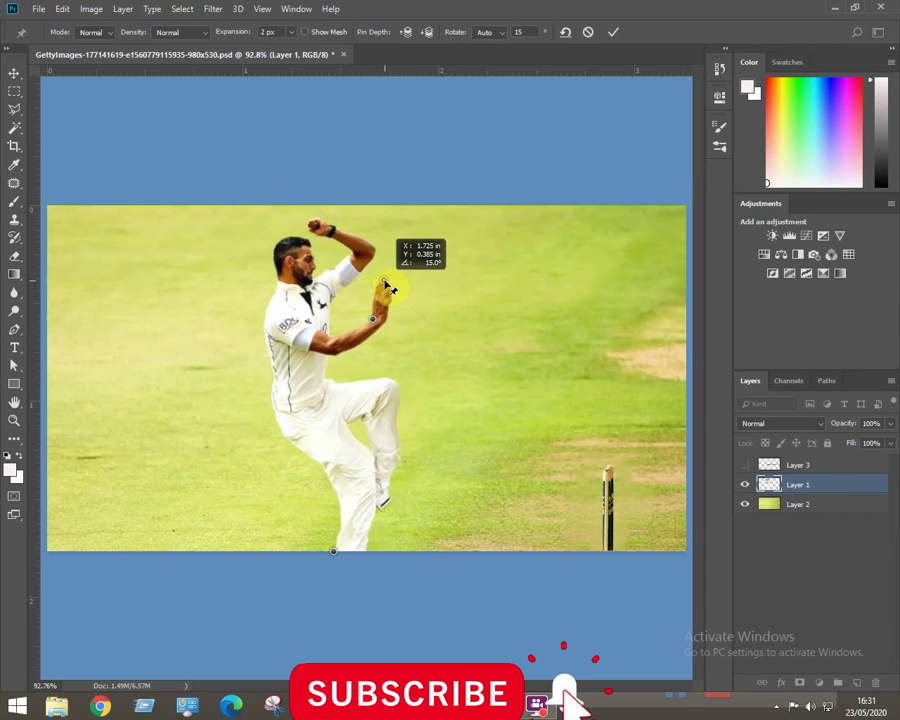
drag(383, 285, 384, 287)
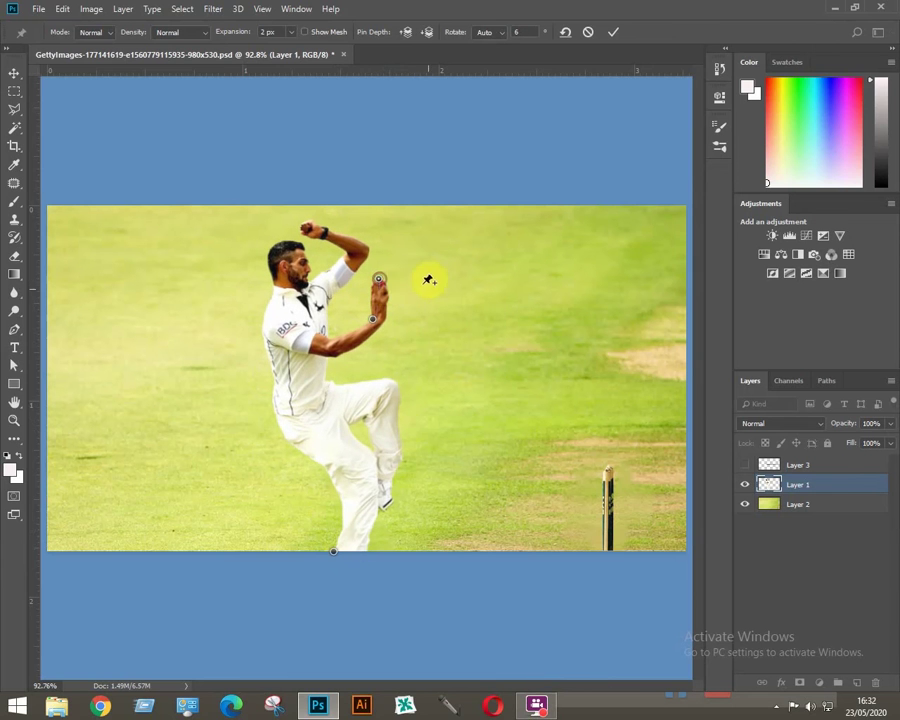
click(262, 329)
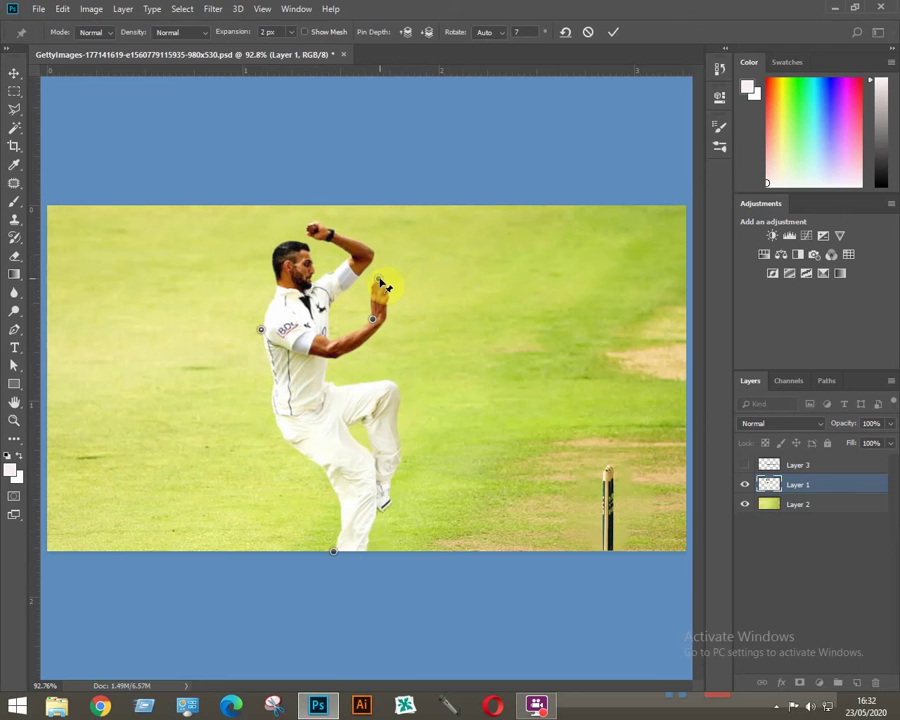
drag(383, 285, 411, 302)
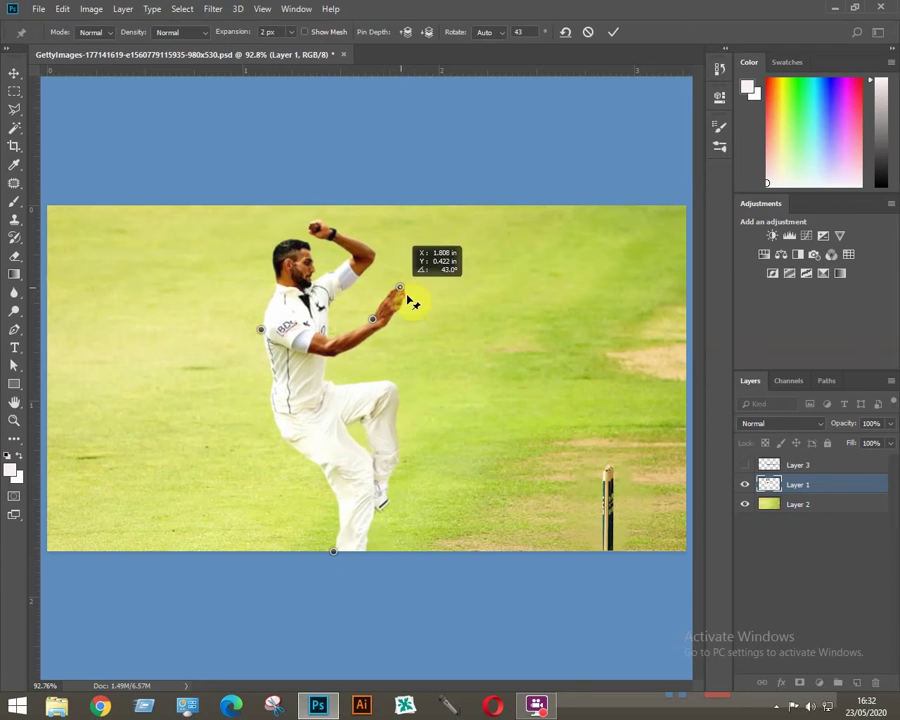
mouse_move(411, 302)
mouse_down()
mouse_move(386, 291)
mouse_move(387, 303)
mouse_up()
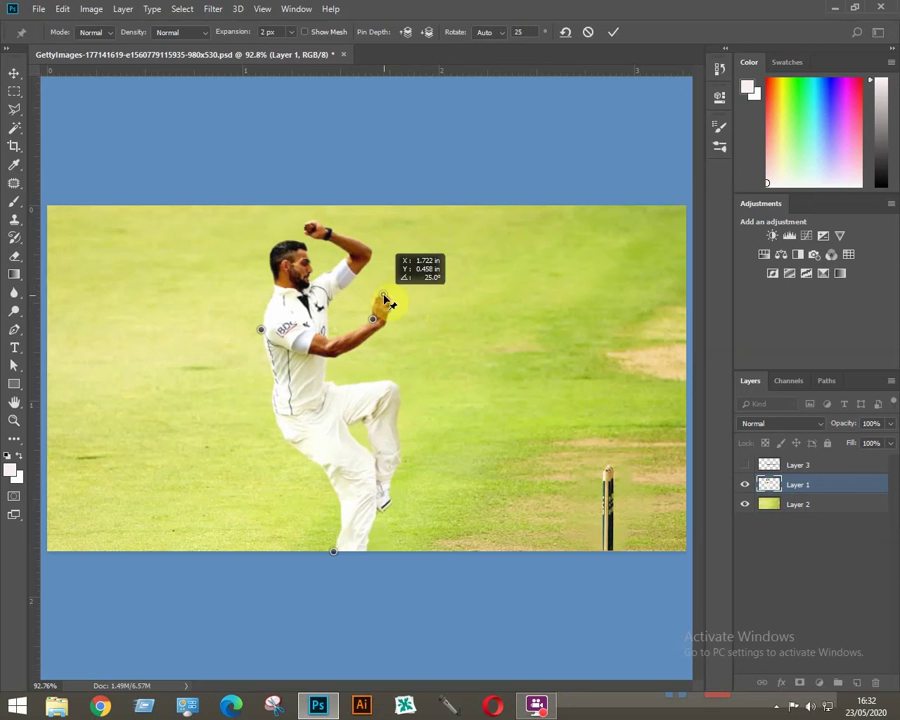
drag(387, 303, 389, 291)
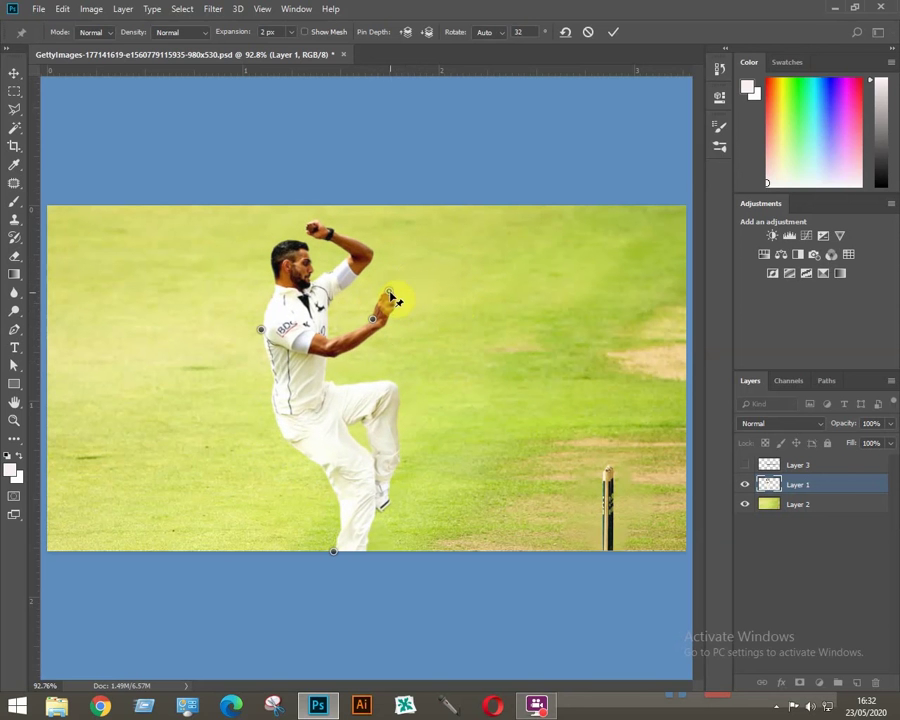
Turn the hand pin with Fixed rotation, then delete the hand pin
alt+click(392, 297)
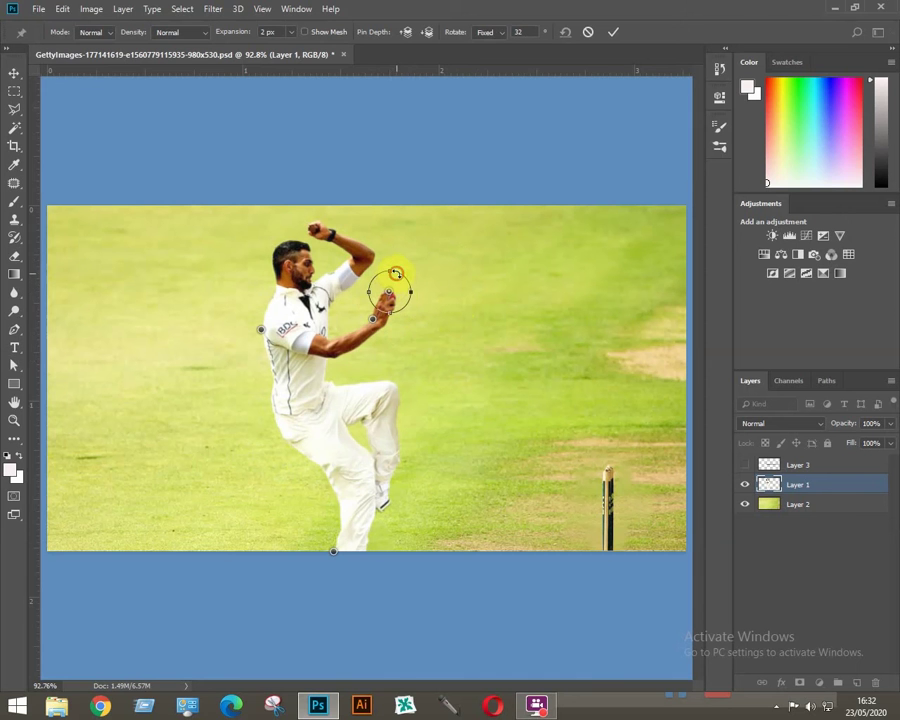
mouse_move(396, 273)
mouse_down()
mouse_move(403, 268)
mouse_move(389, 270)
mouse_move(391, 280)
mouse_up()
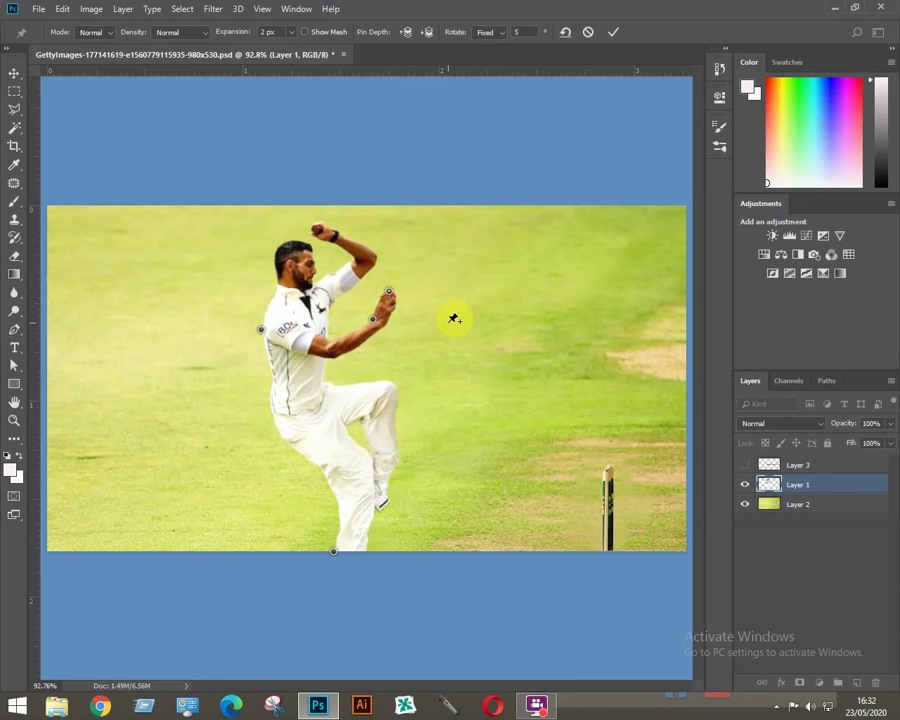
alt+click(390, 294)
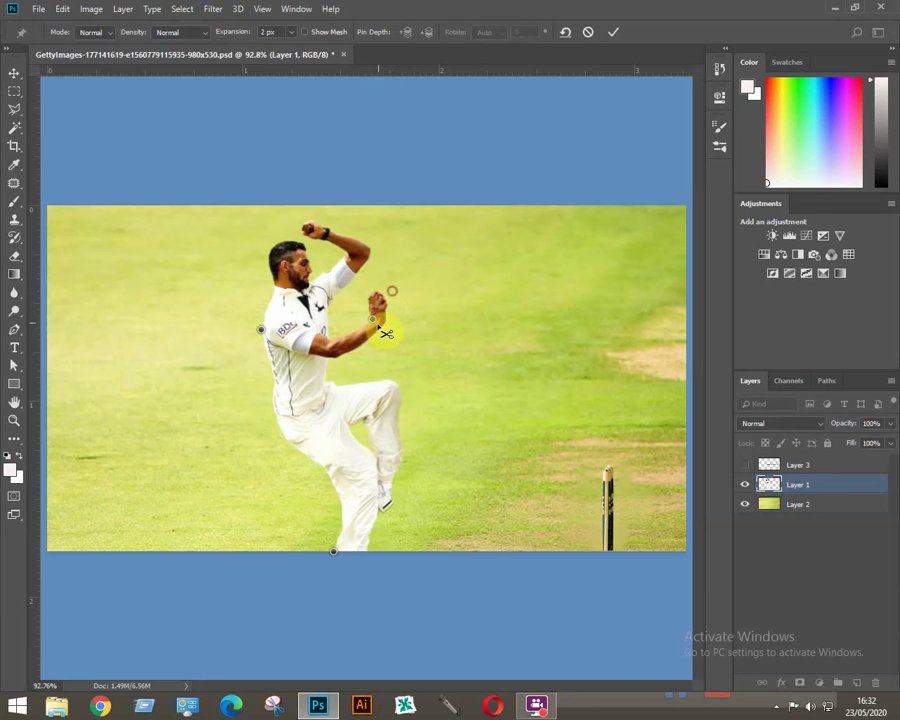
Delete the forearm, shoulder and bottom pins and commit the Puppet Warp
alt+click(372, 318)
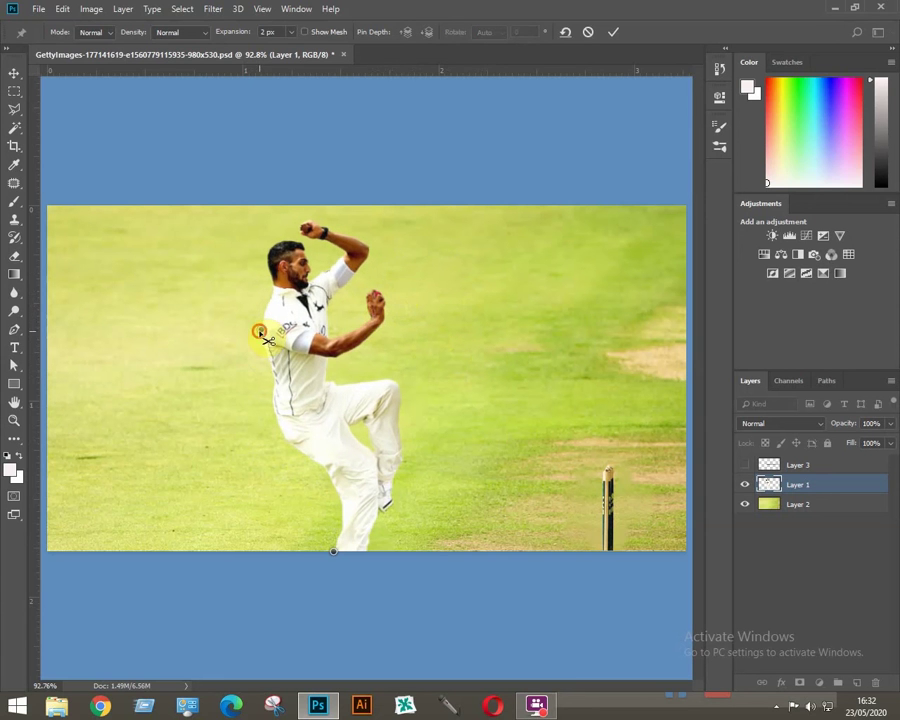
alt+click(259, 332)
alt+click(334, 551)
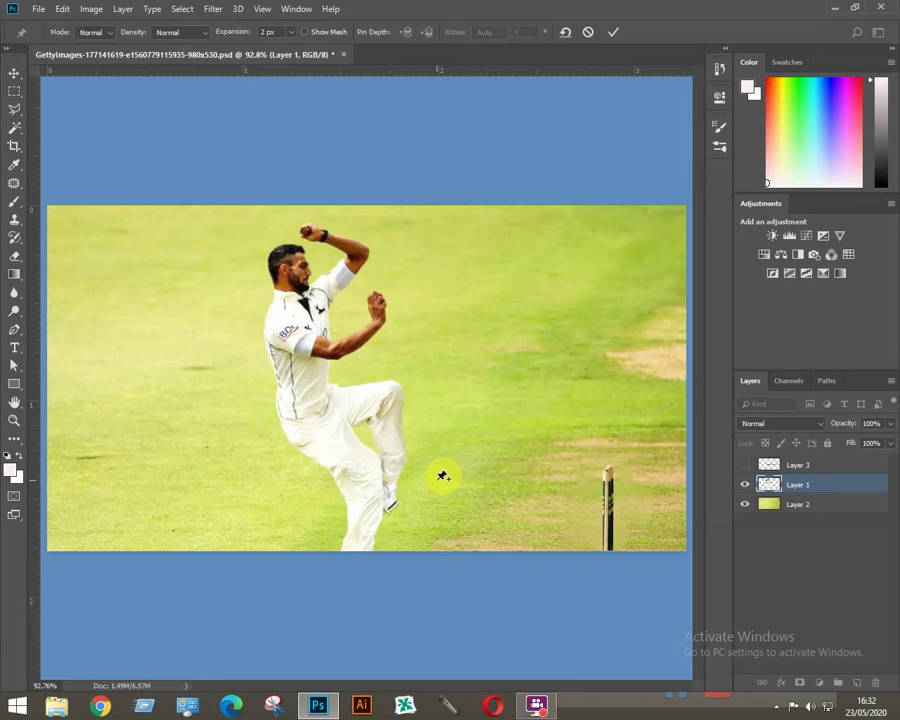
click(614, 34)
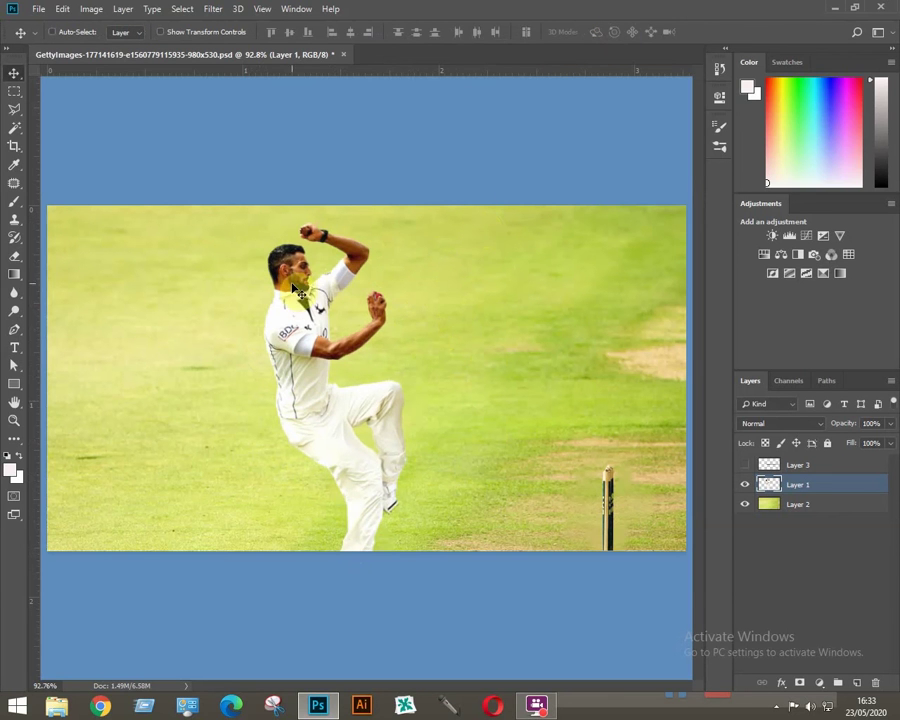
Start a second Puppet Warp on Layer 1 with pins at the bowler's neck and feet
drag(285, 260, 318, 270)
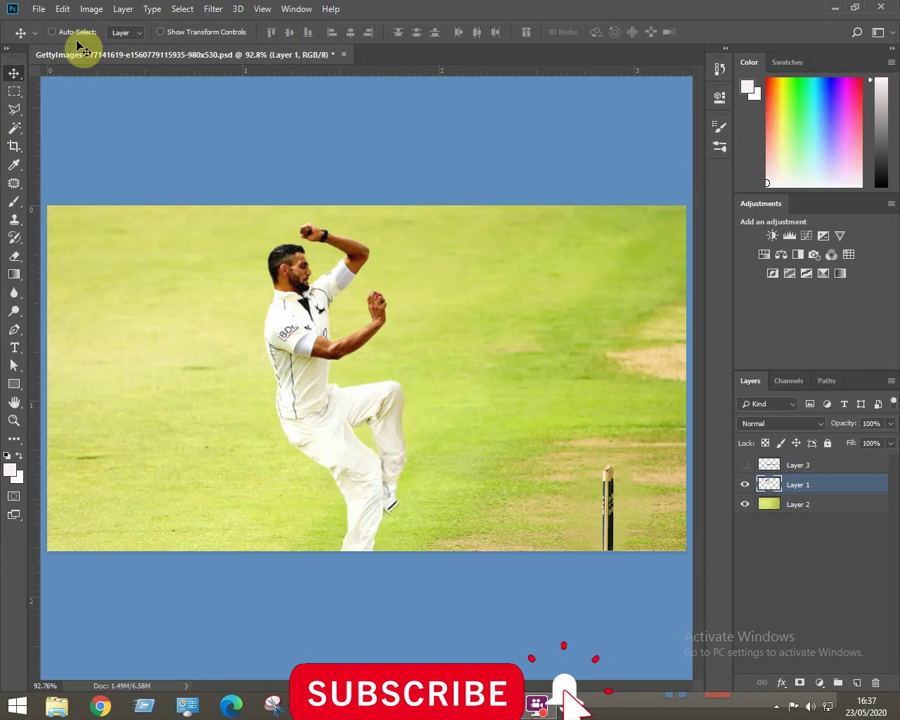
click(61, 8)
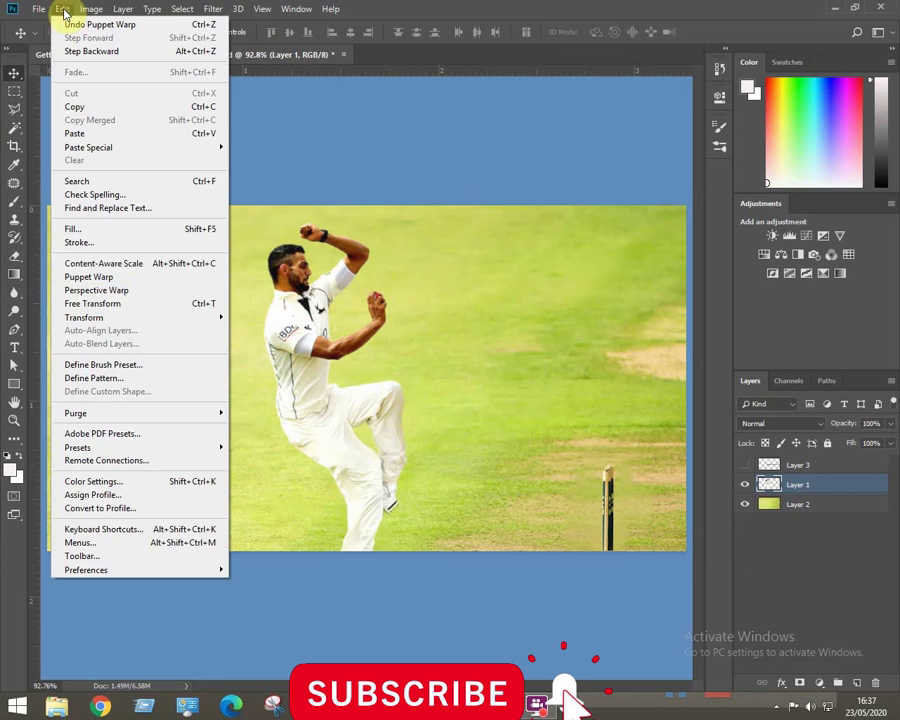
click(106, 277)
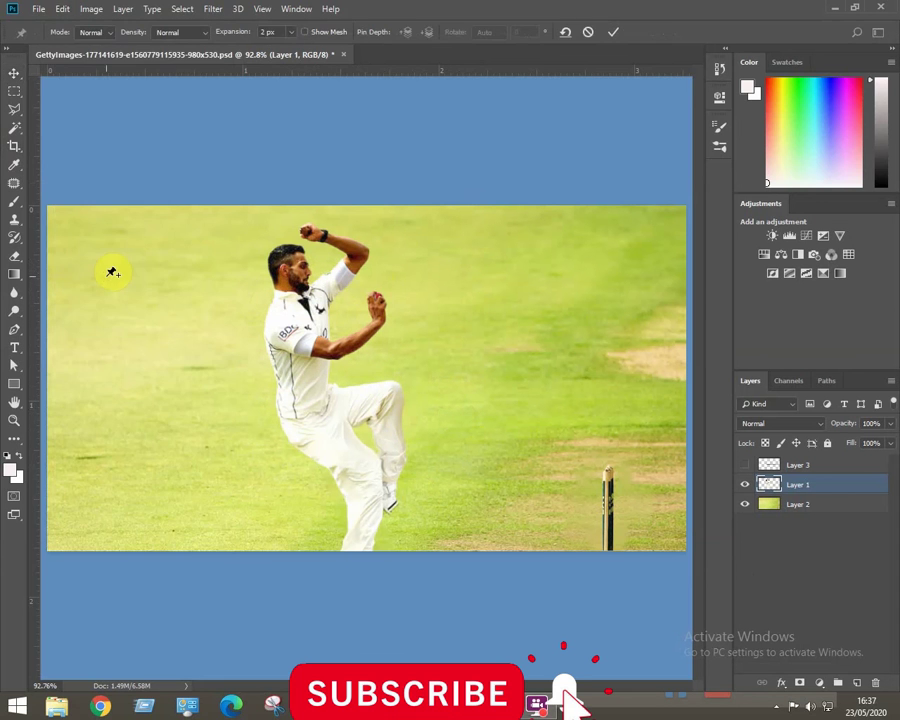
click(275, 290)
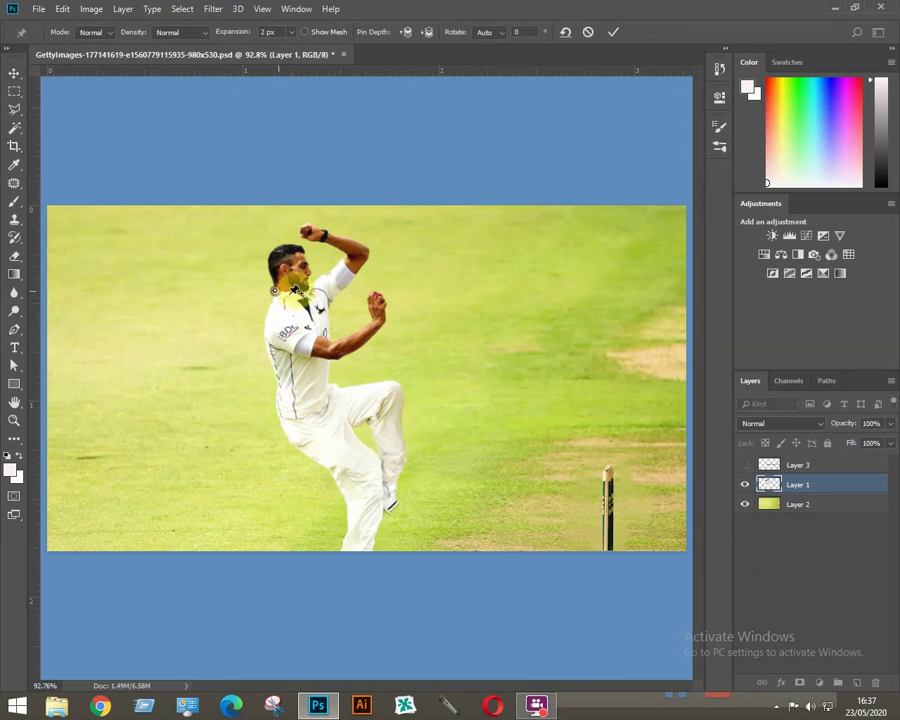
click(373, 549)
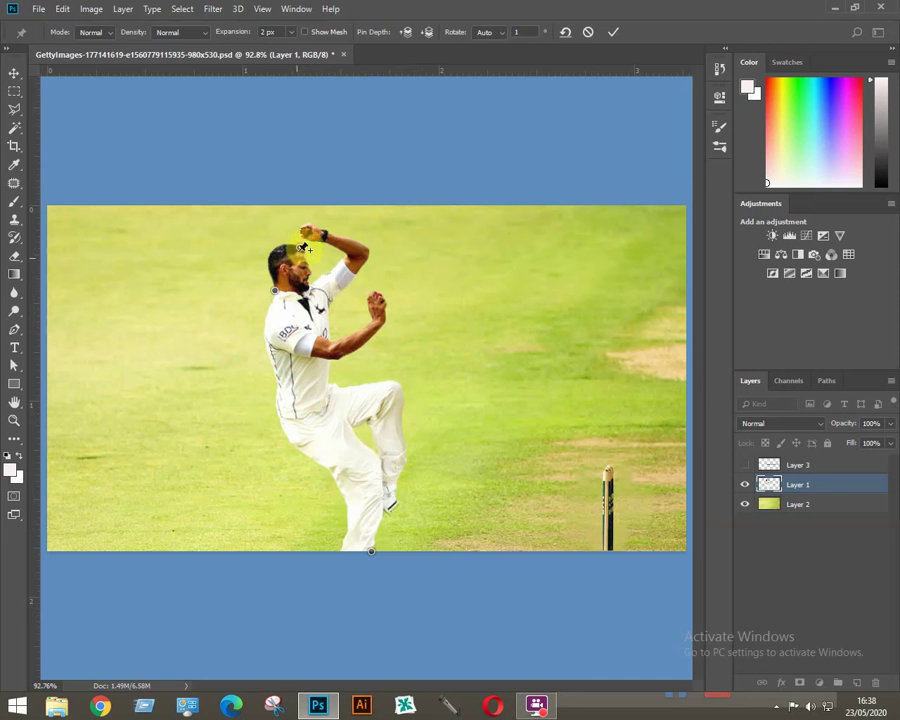
Tilt the bowler's head about -5°, bend the raised arm, and commit the warp
drag(301, 252, 346, 240)
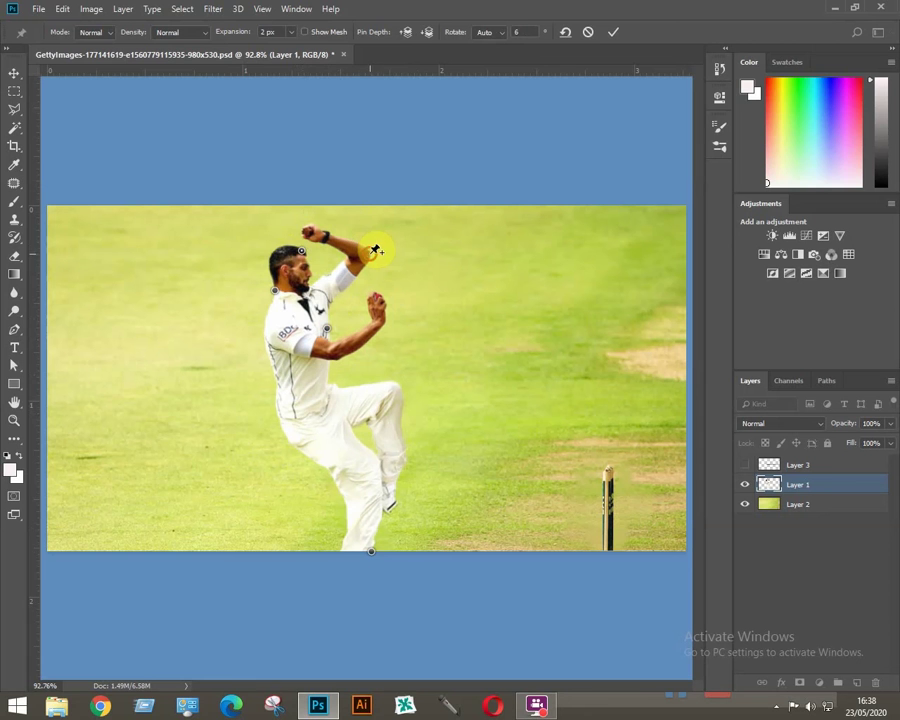
mouse_move(374, 249)
mouse_down()
mouse_move(282, 254)
mouse_move(290, 253)
mouse_up()
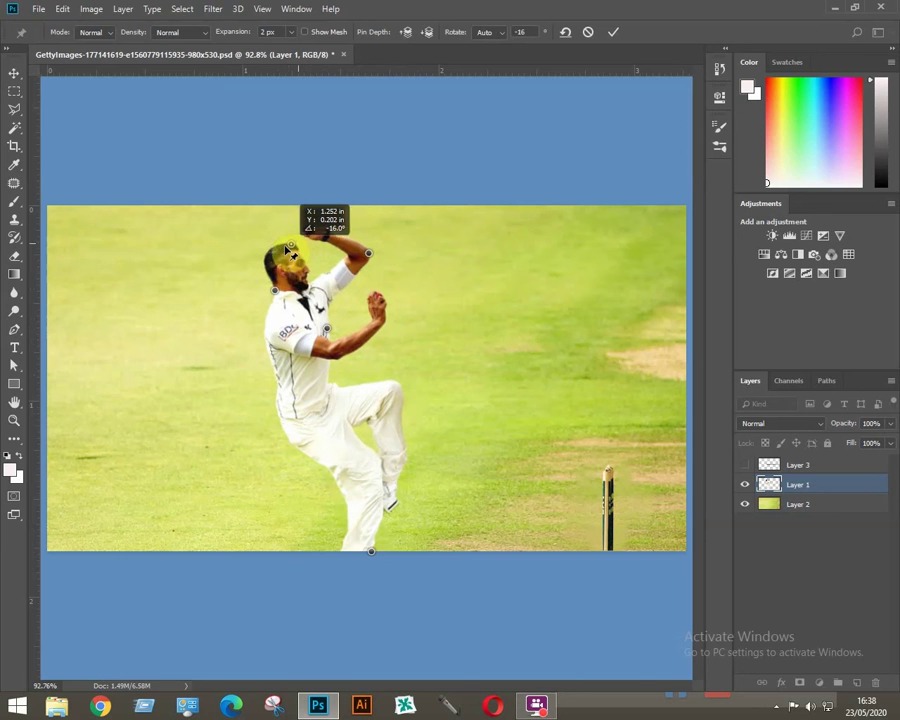
drag(290, 253, 292, 250)
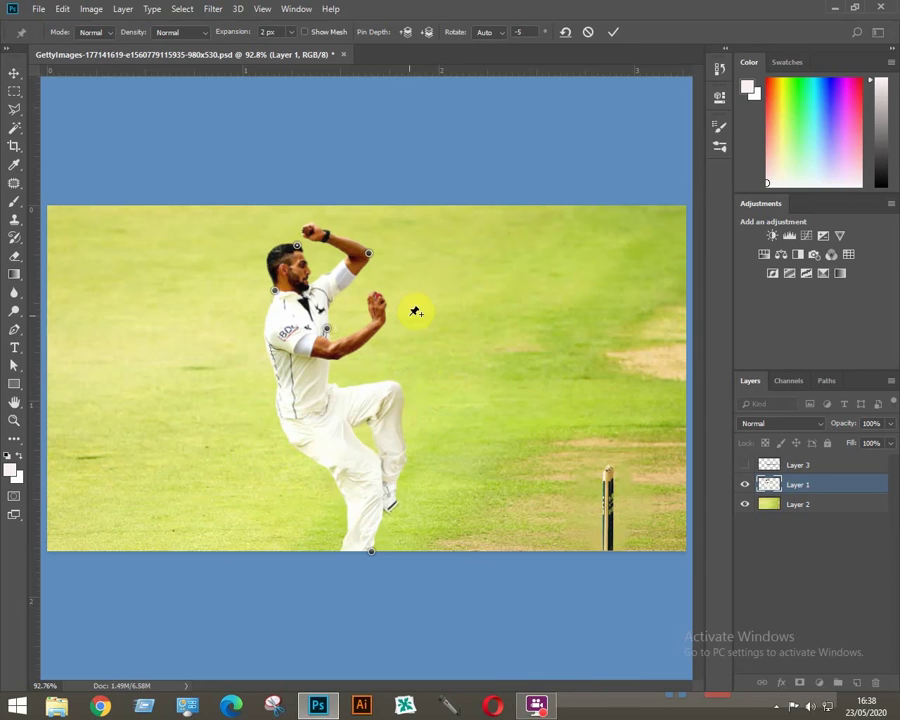
click(613, 32)
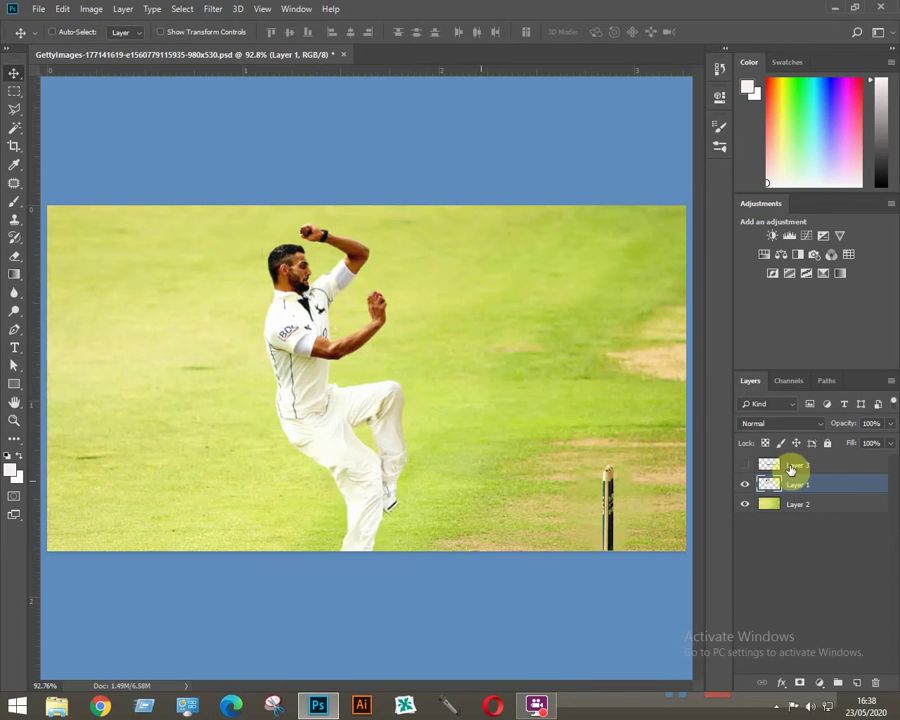
Show the stick on Layer 3 and position it left of centre
click(744, 465)
drag(596, 400, 458, 386)
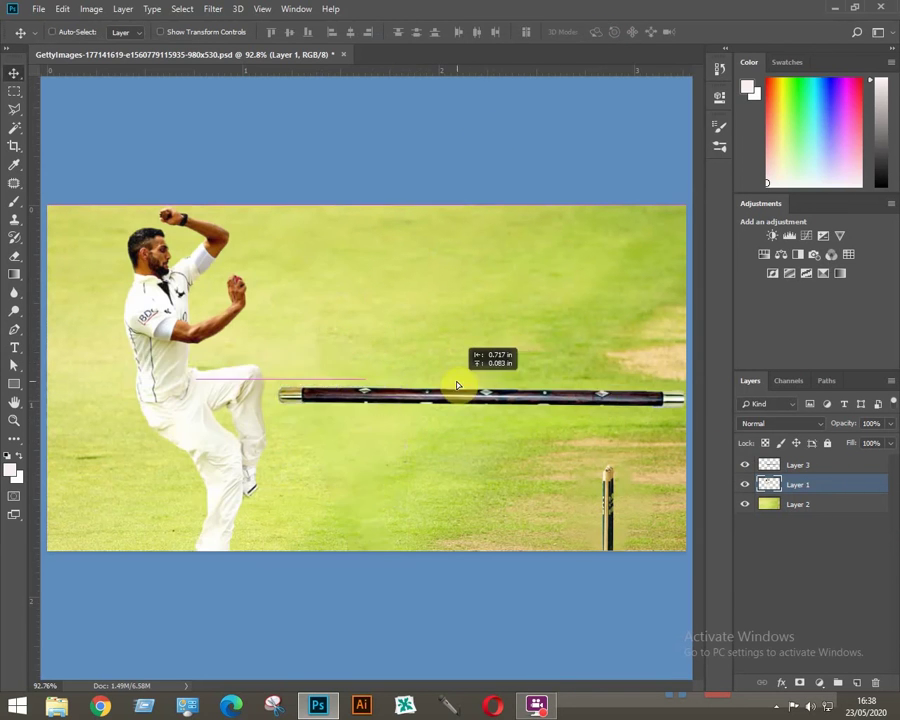
mouse_move(568, 397)
mouse_down()
mouse_move(433, 368)
mouse_move(444, 376)
mouse_move(463, 345)
mouse_up()
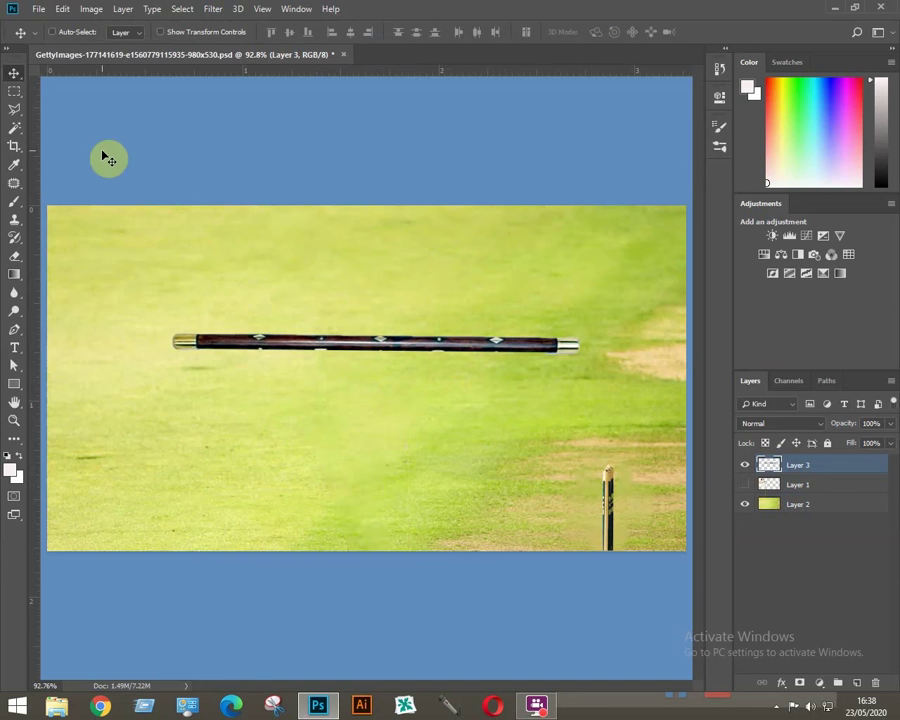
Puppet-warp the stick with pins at its right tip and middle, bending the right end up
click(62, 10)
click(80, 277)
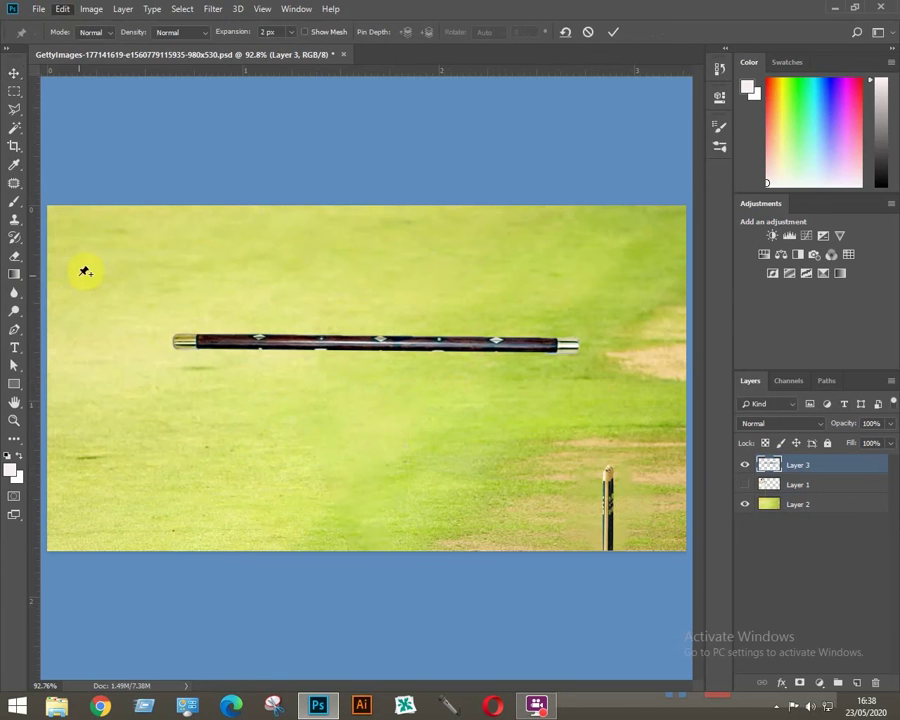
click(577, 341)
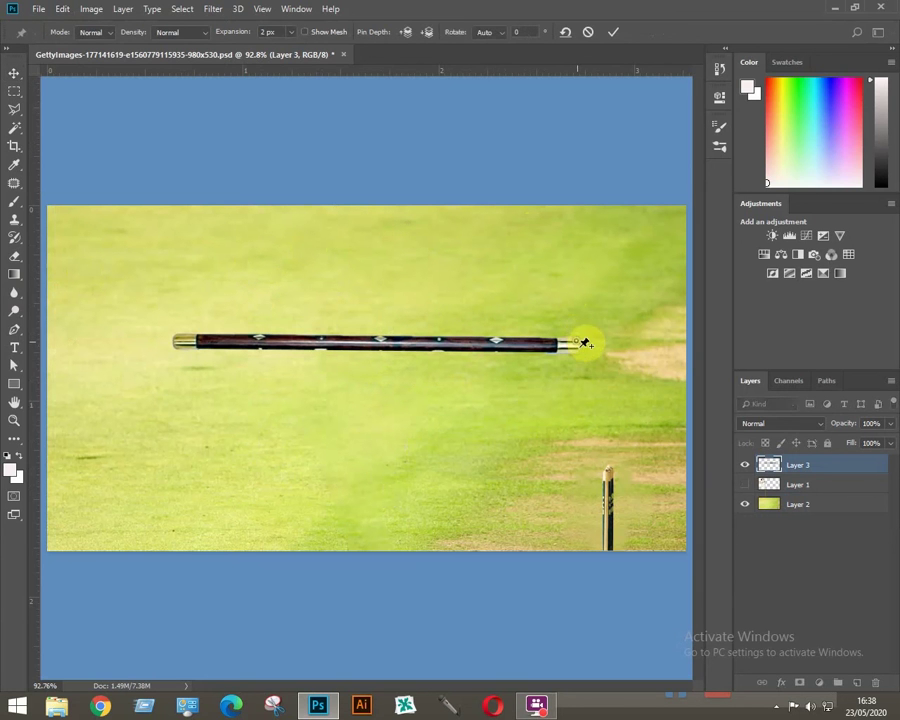
click(374, 336)
mouse_move(577, 341)
mouse_down()
mouse_move(562, 315)
mouse_move(395, 254)
mouse_up()
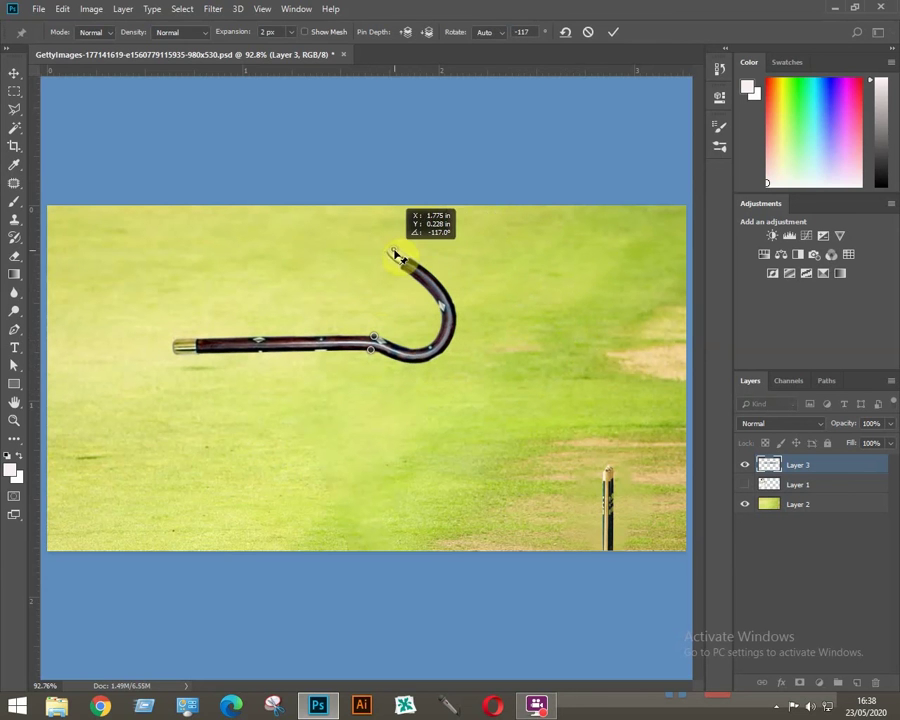
Pin the left end, curl it into a loop, and set Pin Depth so the handle crosses over
click(180, 340)
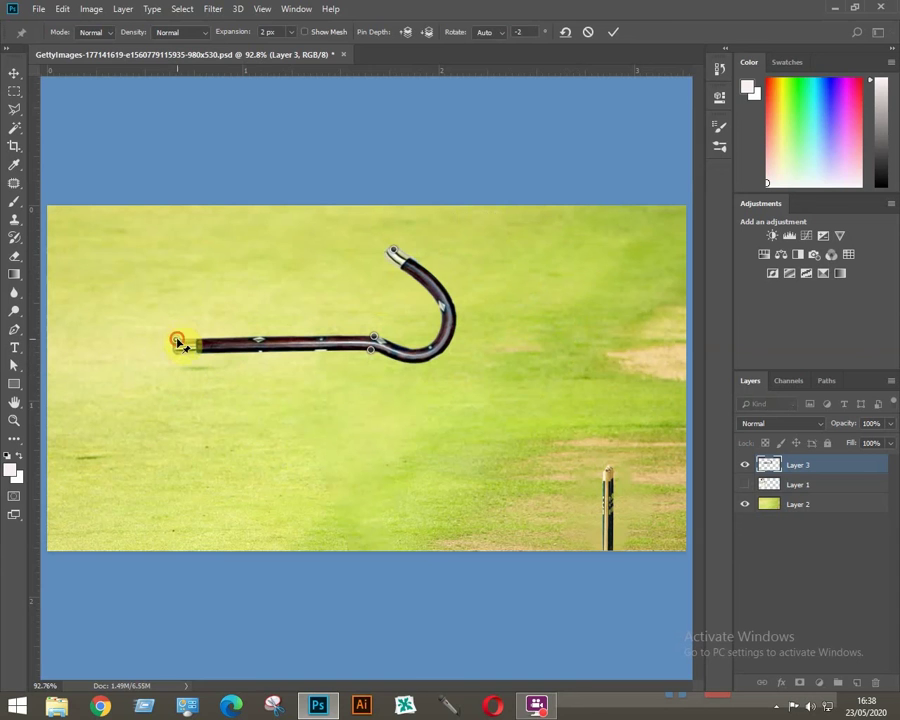
drag(178, 343, 502, 285)
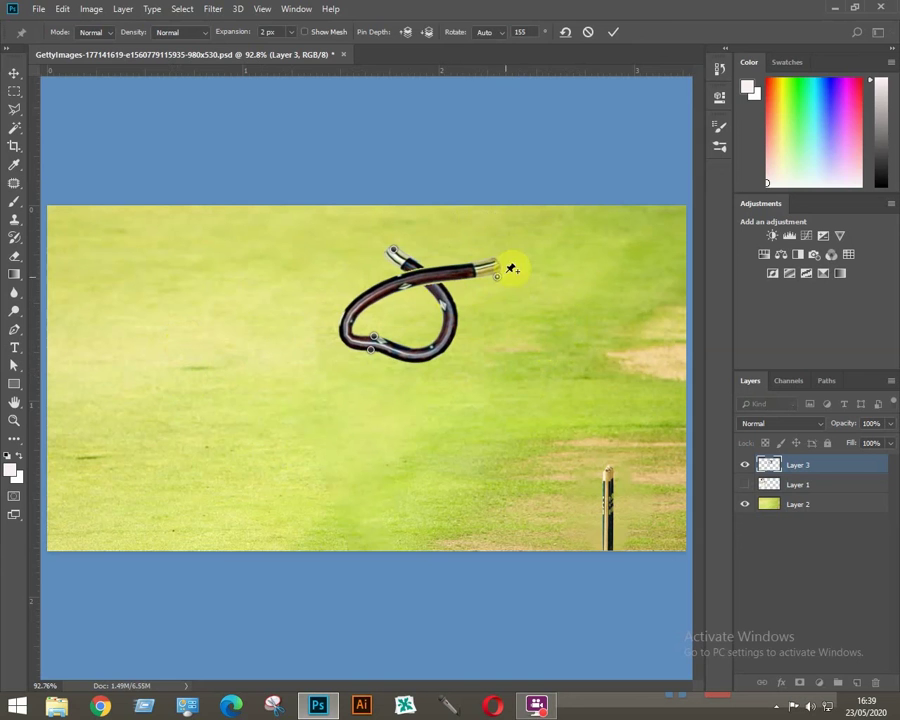
click(427, 32)
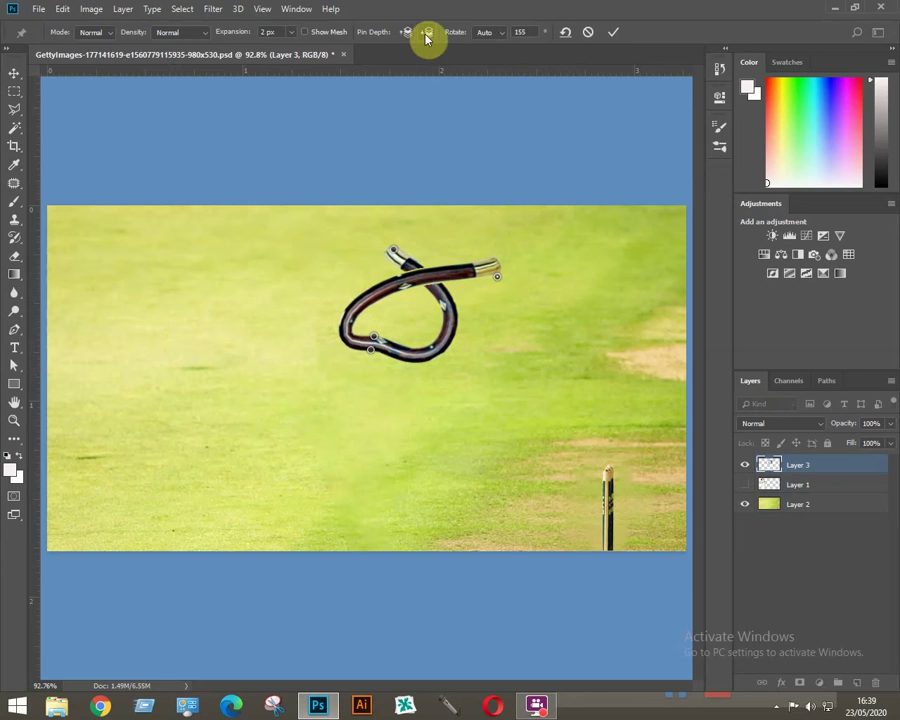
drag(455, 272, 410, 267)
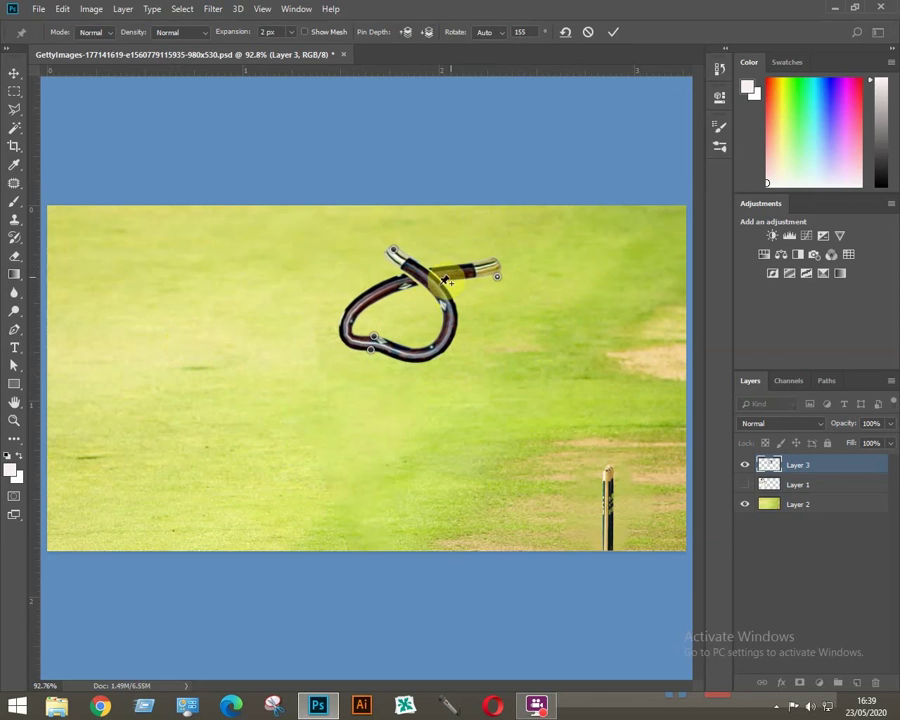